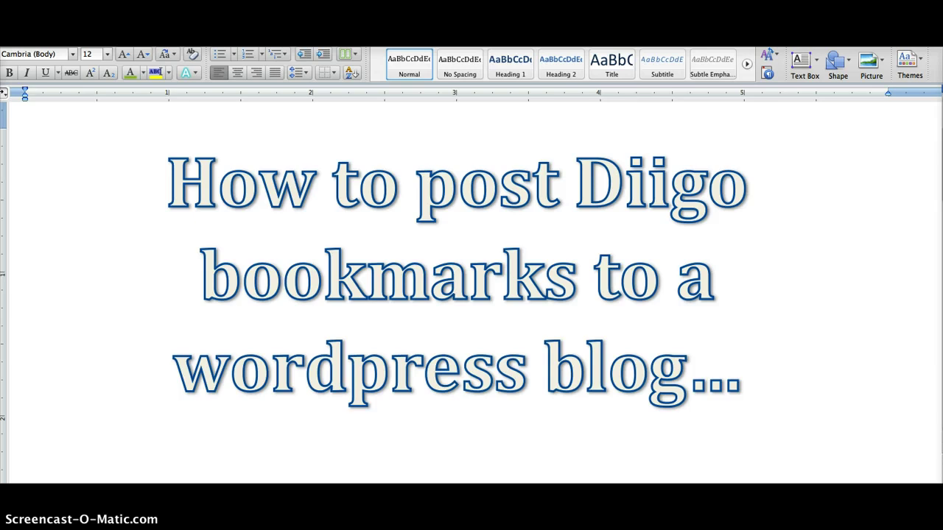
Switch from the Word title page to Safari showing Diigo's My Library.
{"action": "key", "text": "super+Tab"}
{"action": "key", "text": "super+Tab"}
{"action": "key", "text": "super+Tab"}
{"action": "key", "text": "super+Tab"}
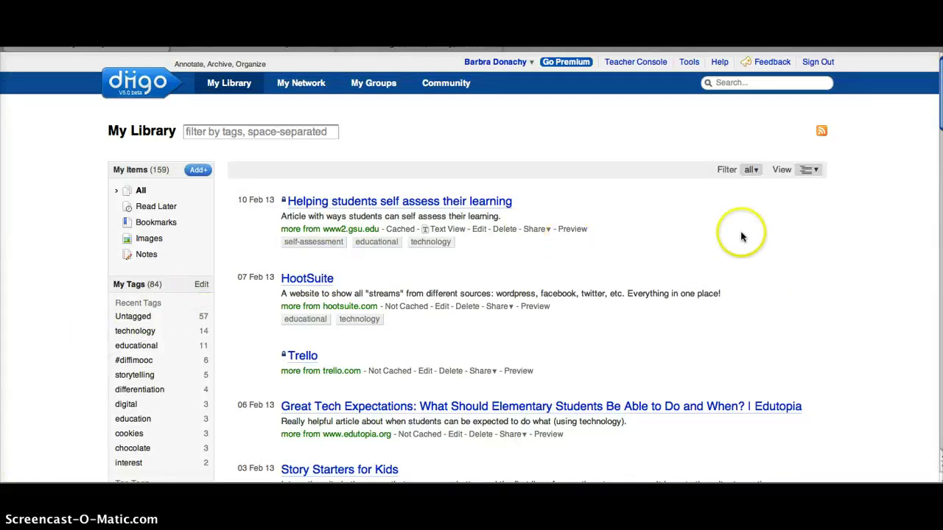
Scroll to the My Library footer and highlight the 'Auto Blog Post' link under Diigo Tools.
{"action": "scroll", "coordinate": [748, 234], "scroll_direction": "down", "scroll_amount": 2}
{"action": "scroll", "coordinate": [747, 234], "scroll_direction": "down", "scroll_amount": 5}
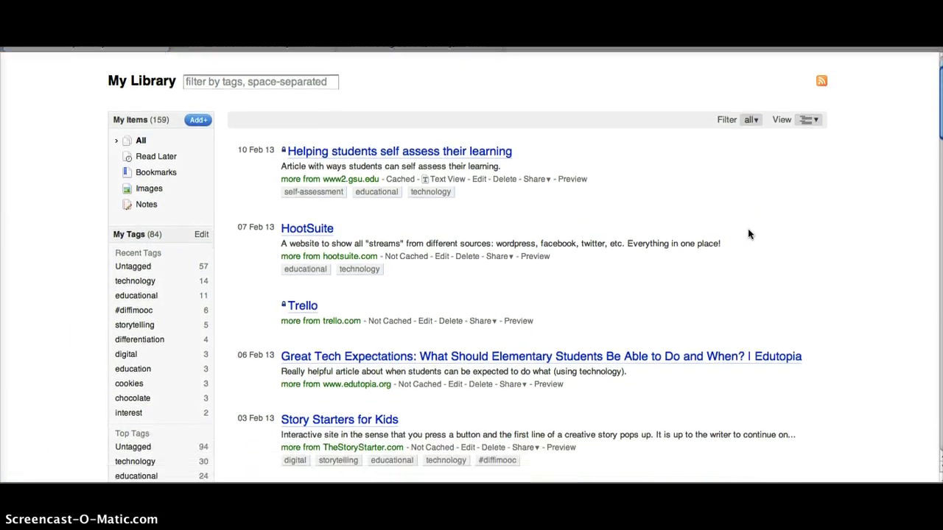
{"action": "scroll", "coordinate": [747, 234], "scroll_direction": "down", "scroll_amount": 10}
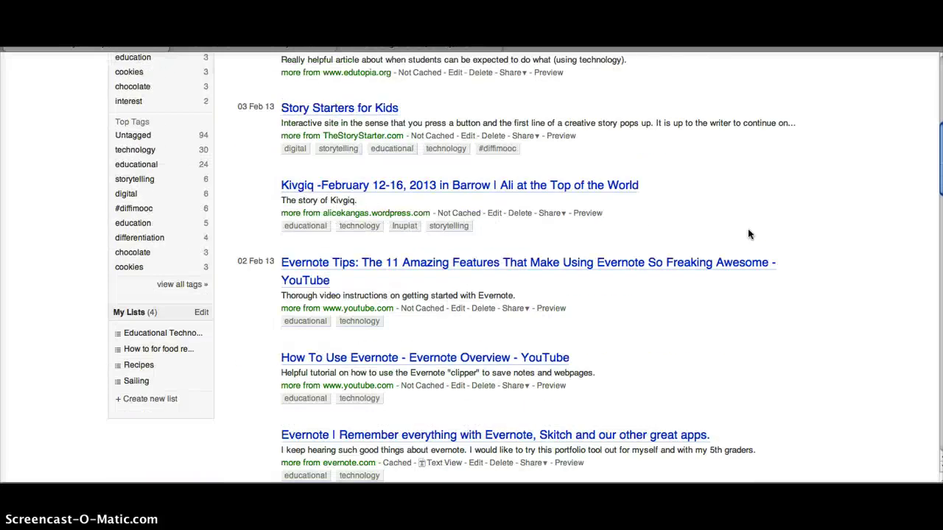
{"action": "scroll", "coordinate": [747, 234], "scroll_direction": "down", "scroll_amount": 18}
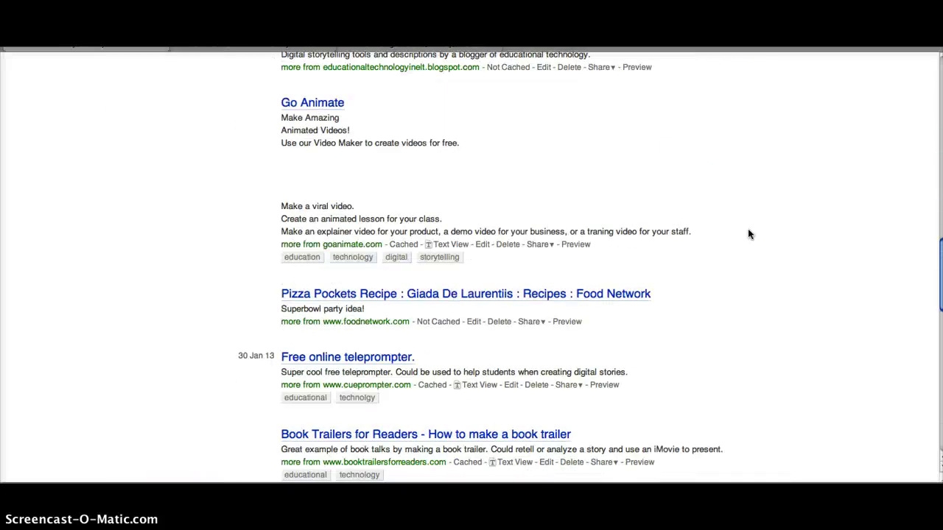
{"action": "scroll", "coordinate": [747, 234], "scroll_direction": "down", "scroll_amount": 8}
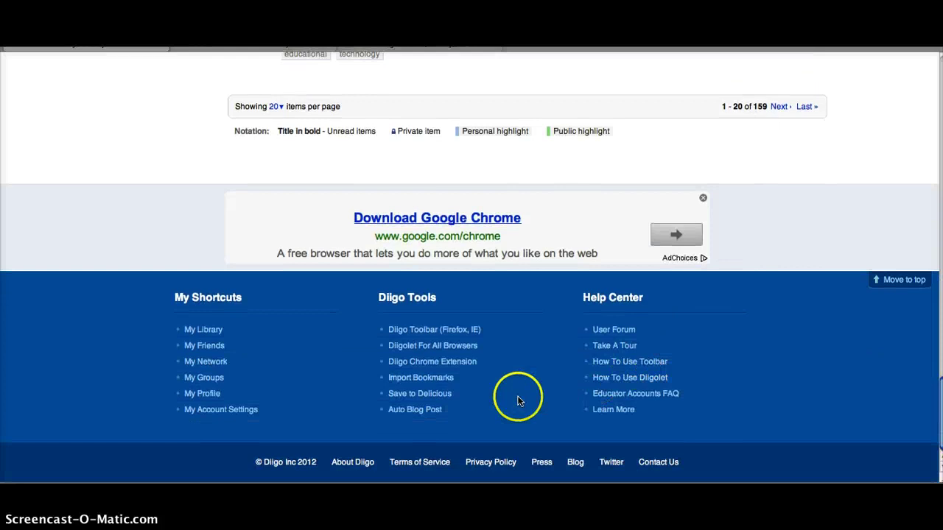
{"action": "left_click_drag", "start_coordinate": [436, 413], "coordinate": [371, 410]}
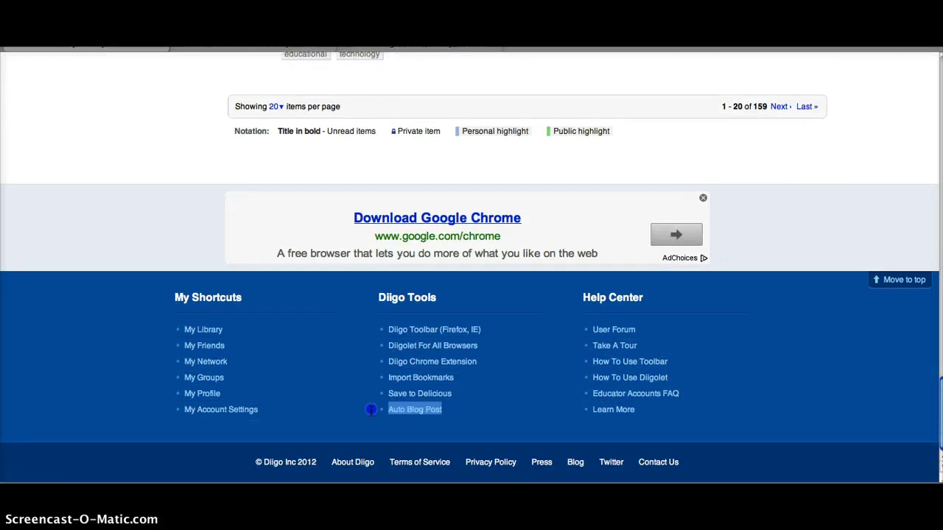
Open the Auto Blog Post page, then start and cancel adding another blog by URL.
{"action": "left_click", "coordinate": [413, 411]}
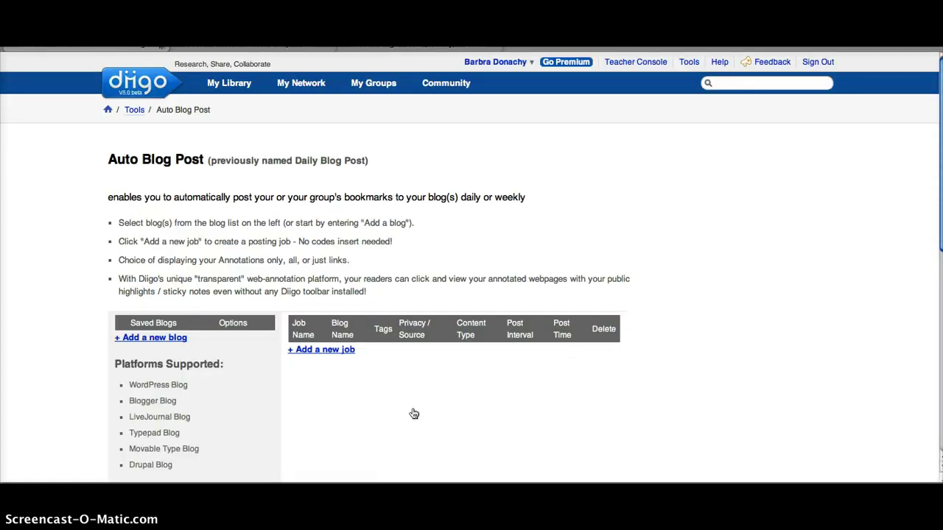
{"action": "left_click", "coordinate": [413, 413]}
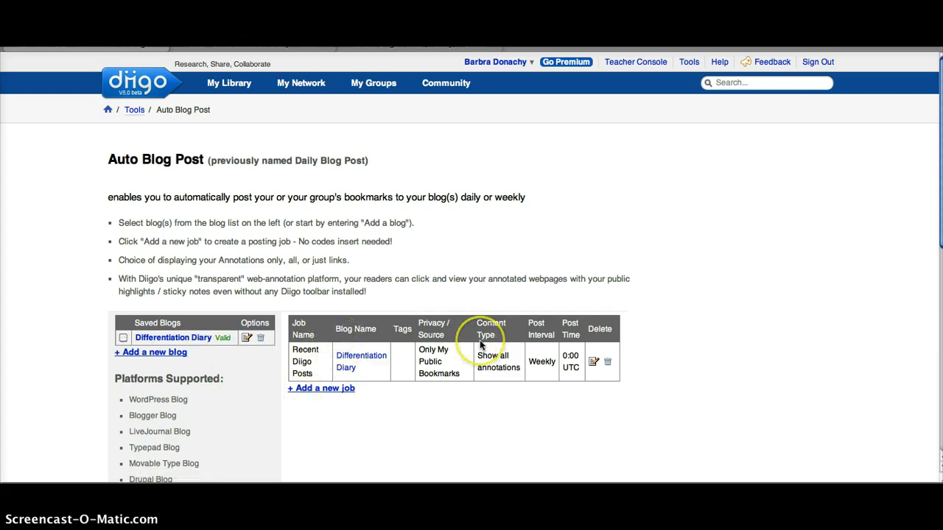
{"action": "left_click", "coordinate": [161, 354]}
{"action": "left_click", "coordinate": [126, 395]}
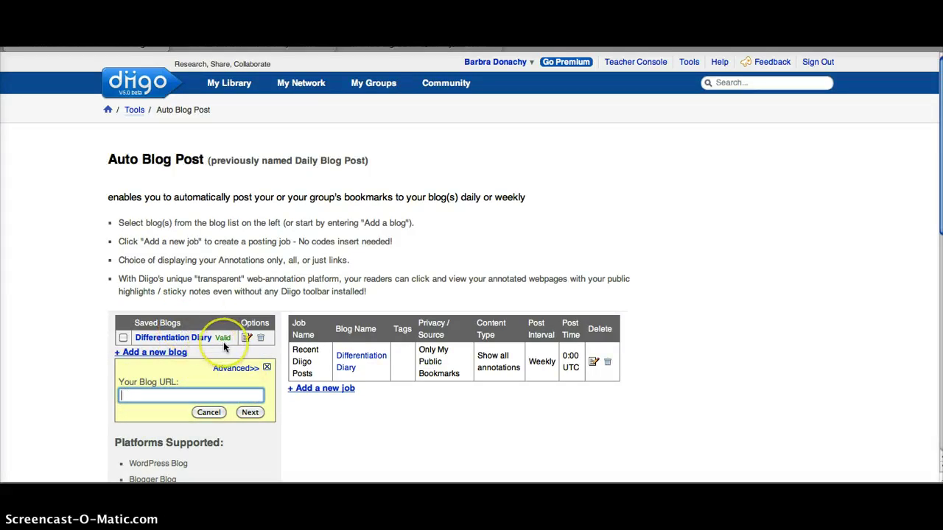
{"action": "mouse_move", "coordinate": [223, 340]}
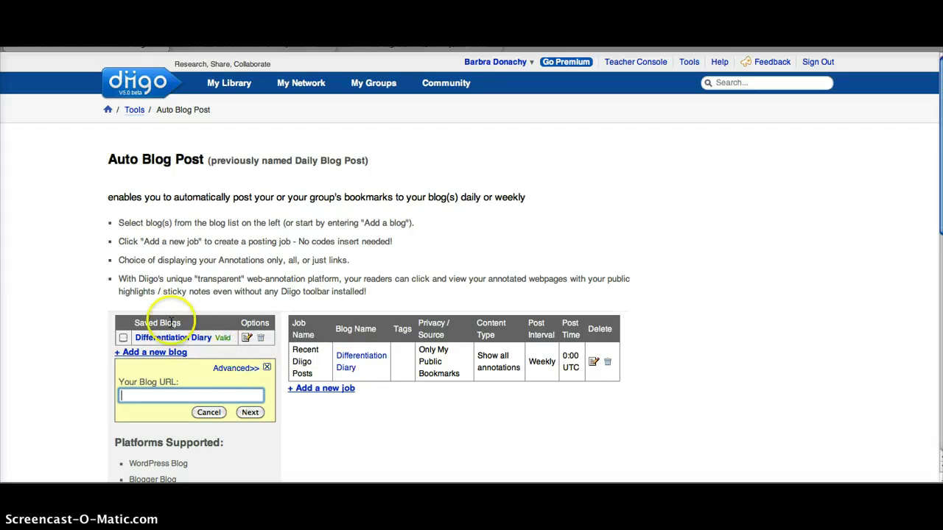
{"action": "left_click", "coordinate": [209, 413]}
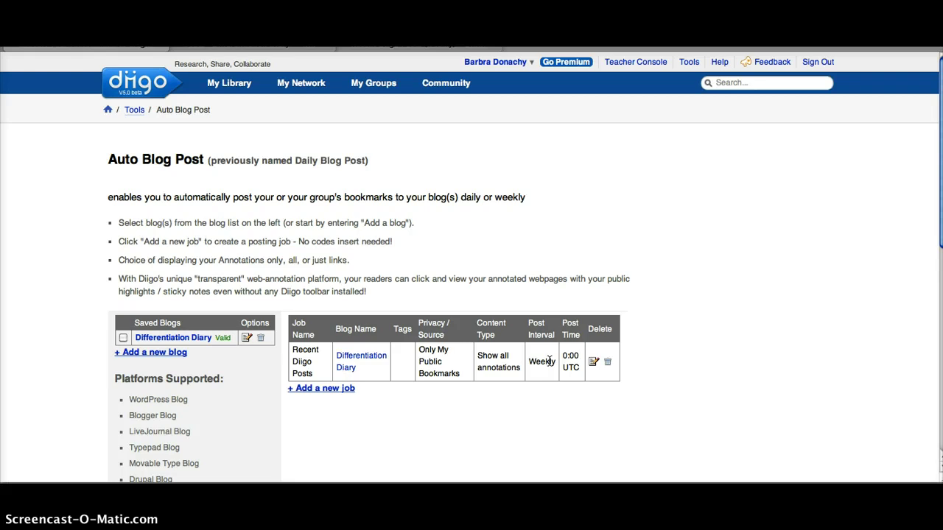
Add a new job named 'Weekly Diigo Posts' with only the tags '#diffimooc, diigo'.
{"action": "left_click", "coordinate": [312, 389]}
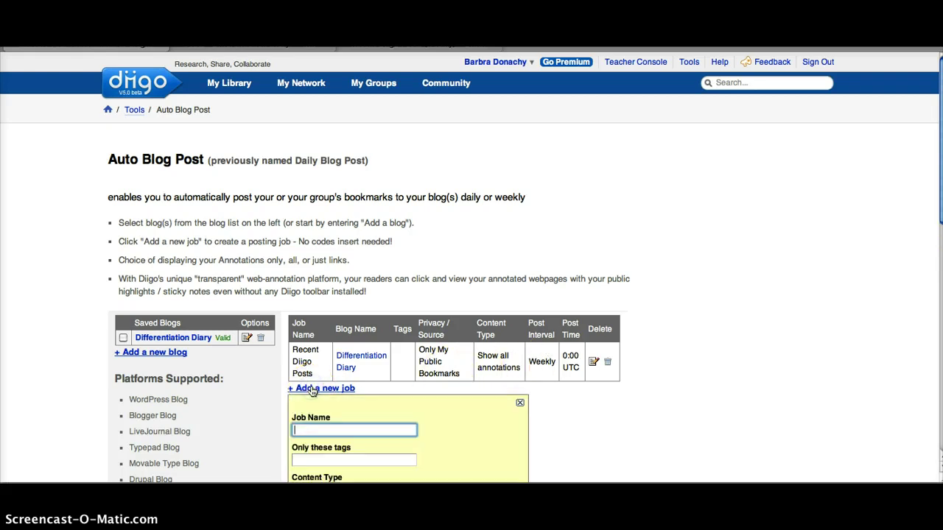
{"action": "scroll", "coordinate": [312, 391], "scroll_direction": "down", "scroll_amount": 5}
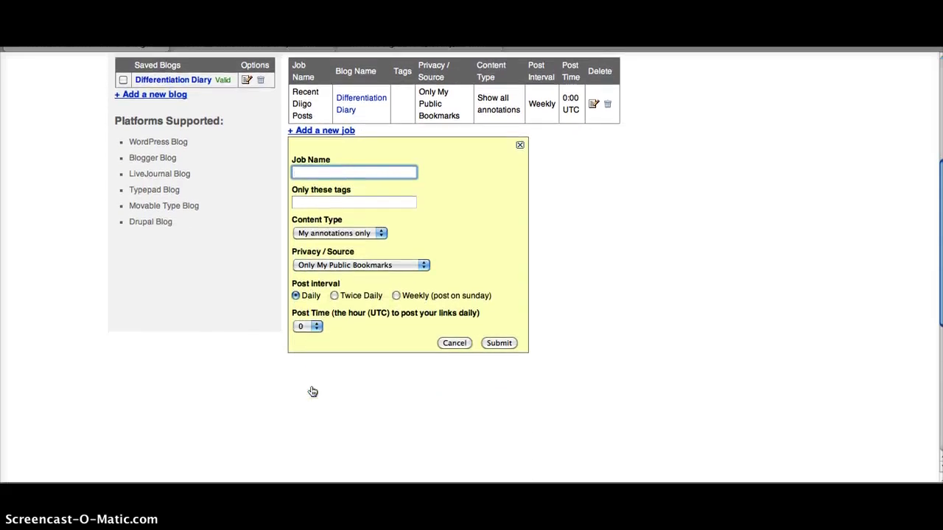
{"action": "type", "text": "Weekly Diigo Posts"}
{"action": "key", "text": "Tab"}
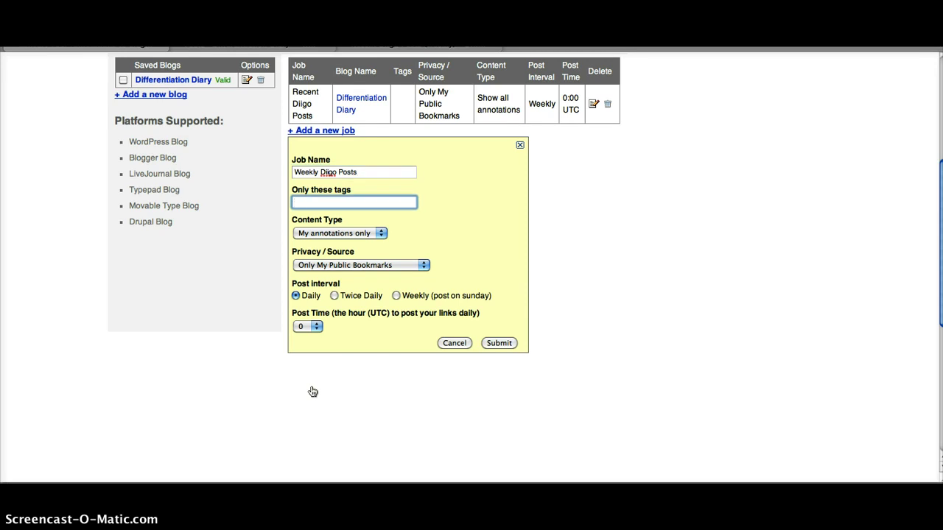
{"action": "left_click", "coordinate": [351, 201]}
{"action": "type", "text": "#diffimooc, diigo"}
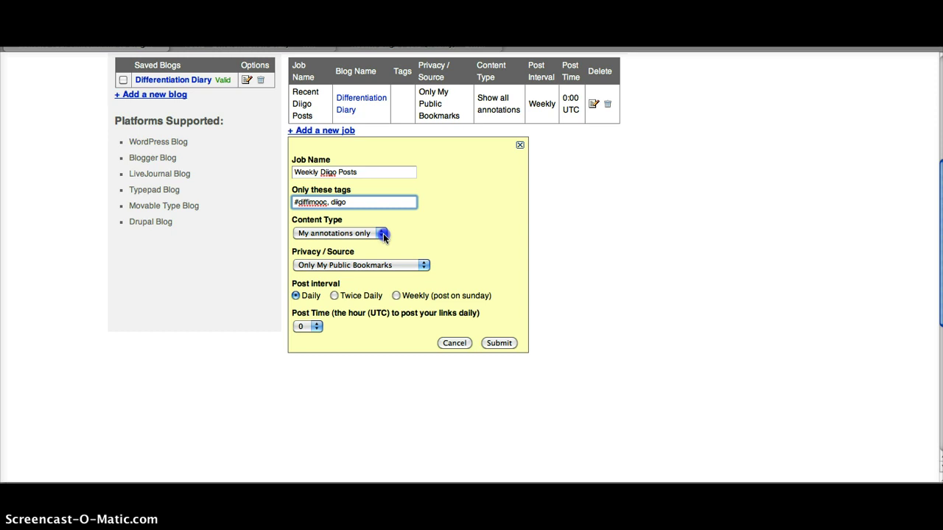
Keep 'My annotations only' and 'Only My Public Bookmarks', choose weekly Sunday posting, and submit.
{"action": "left_click", "coordinate": [382, 235]}
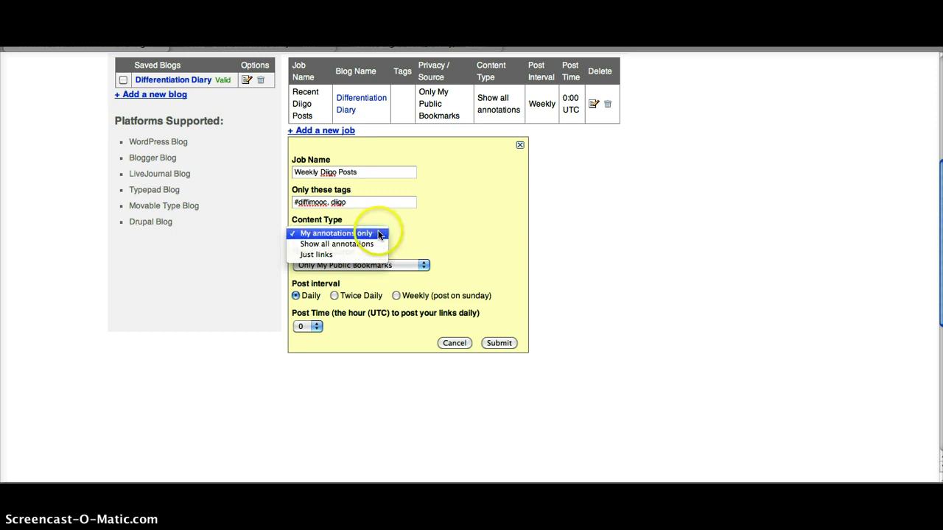
{"action": "left_click", "coordinate": [380, 235]}
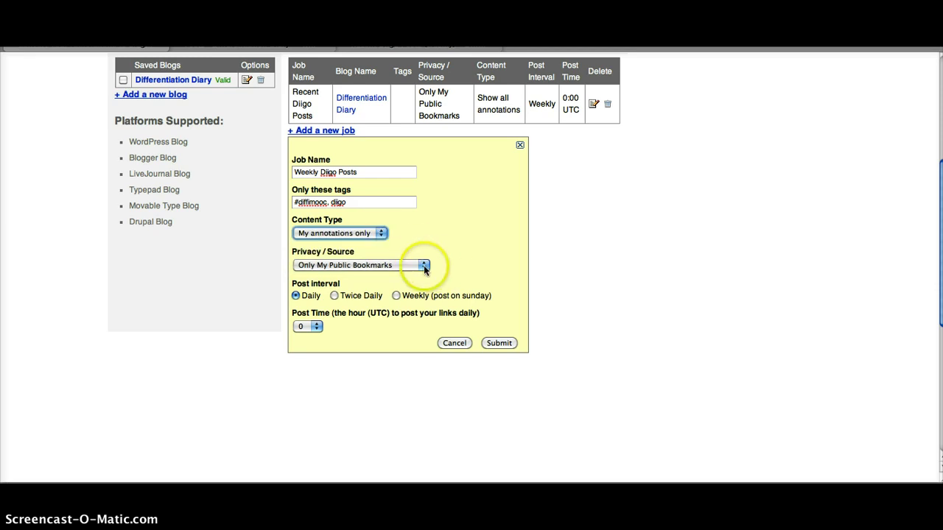
{"action": "left_click", "coordinate": [424, 266]}
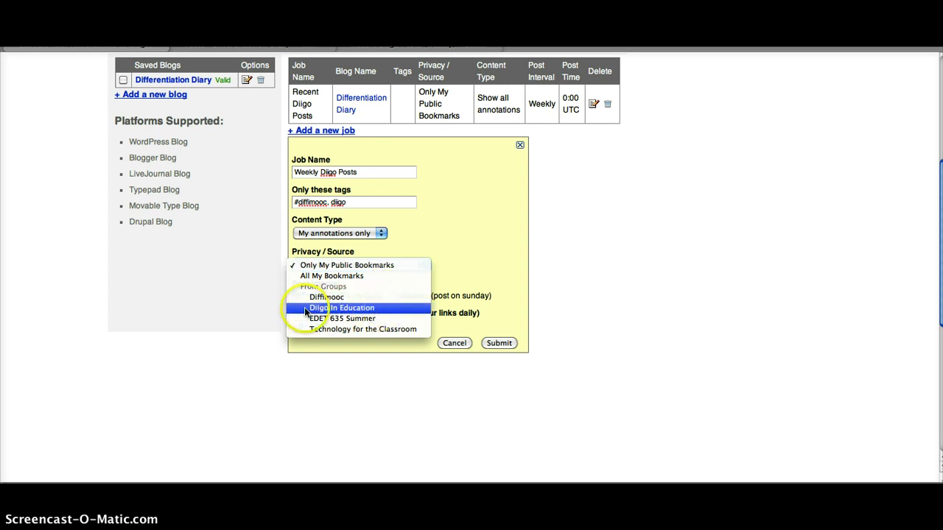
{"action": "left_click", "coordinate": [428, 244]}
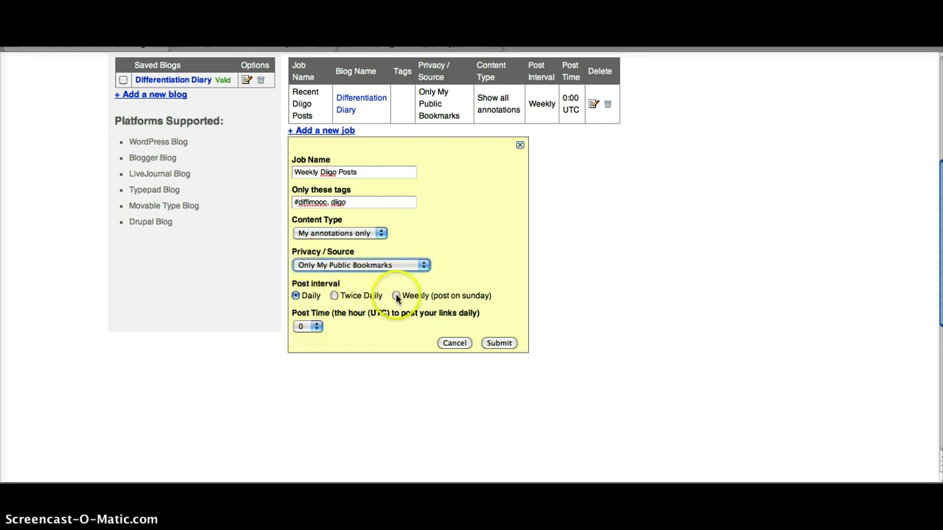
{"action": "left_click", "coordinate": [396, 295]}
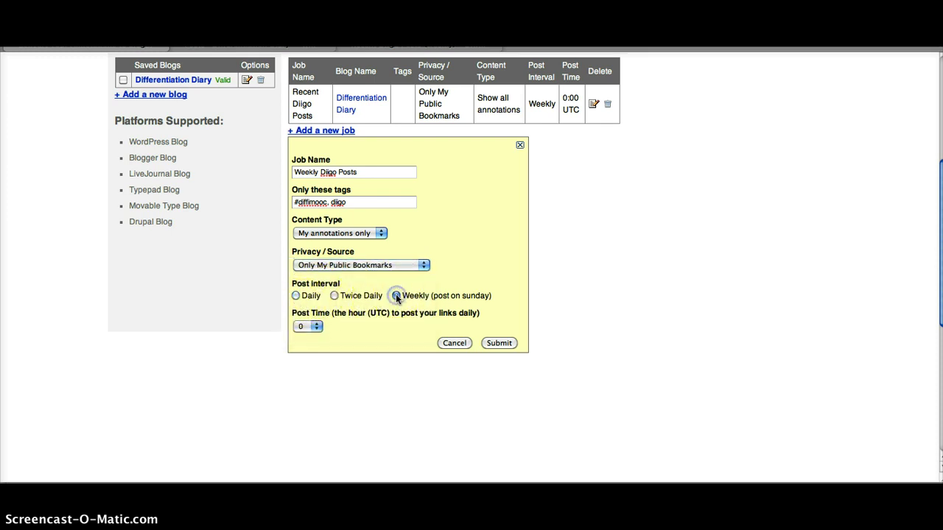
{"action": "left_click", "coordinate": [499, 343]}
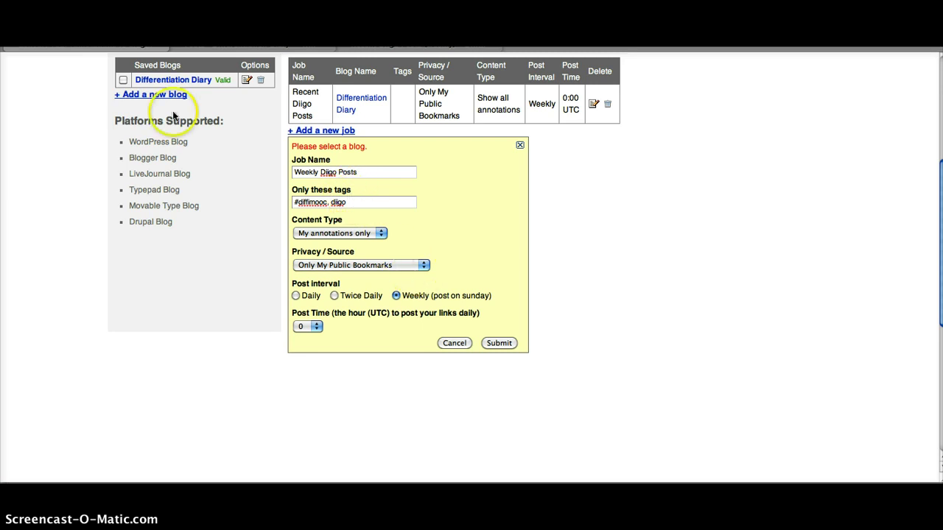
Select Differentiation Diary under Saved Blogs and resubmit the job.
{"action": "left_click", "coordinate": [123, 79]}
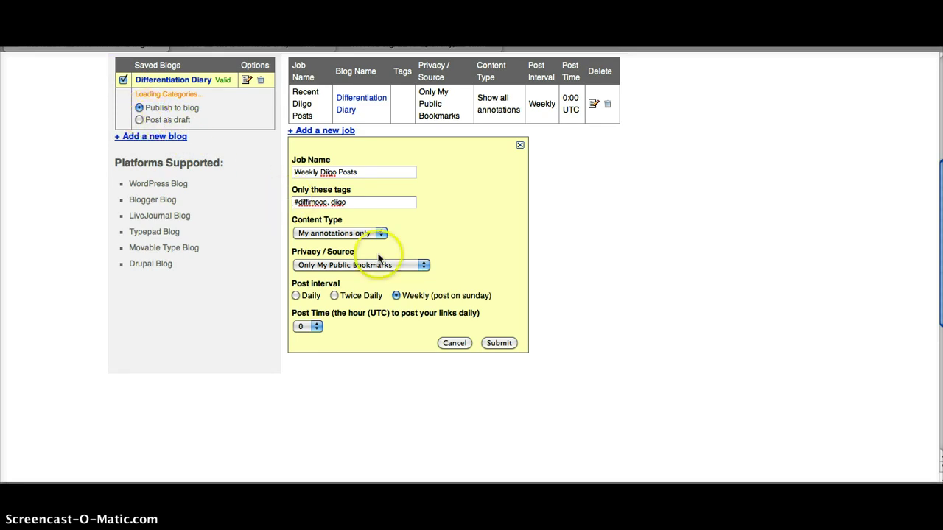
{"action": "left_click", "coordinate": [507, 345]}
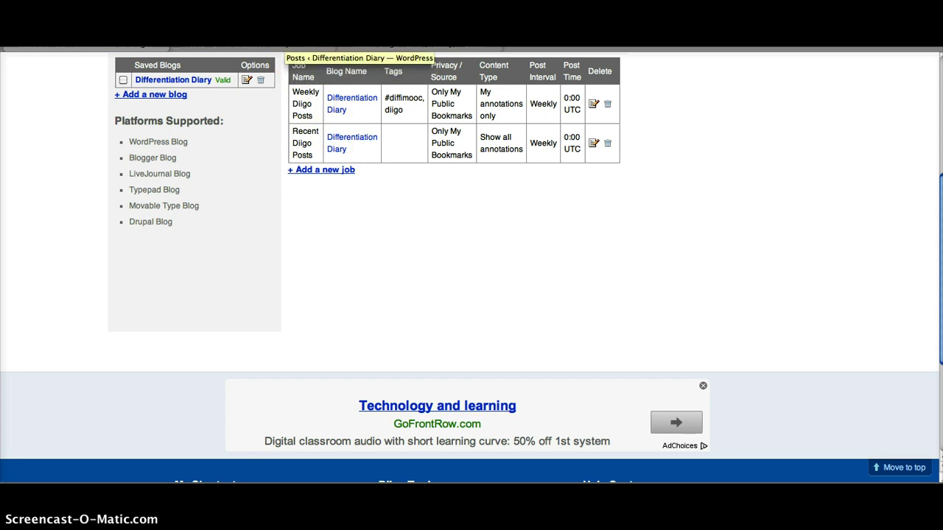
Switch to the WordPress Posts list for Differentiation Diary.
{"action": "left_click", "coordinate": [295, 44]}
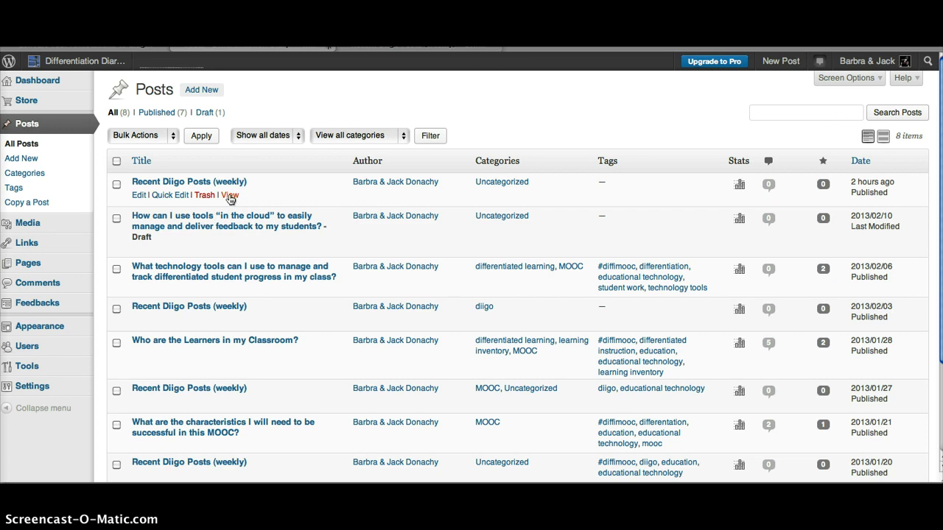
View the February 10, 2013 'Recent Diigo Posts (weekly)' post on the live blog and scroll through it.
{"action": "left_click", "coordinate": [230, 196]}
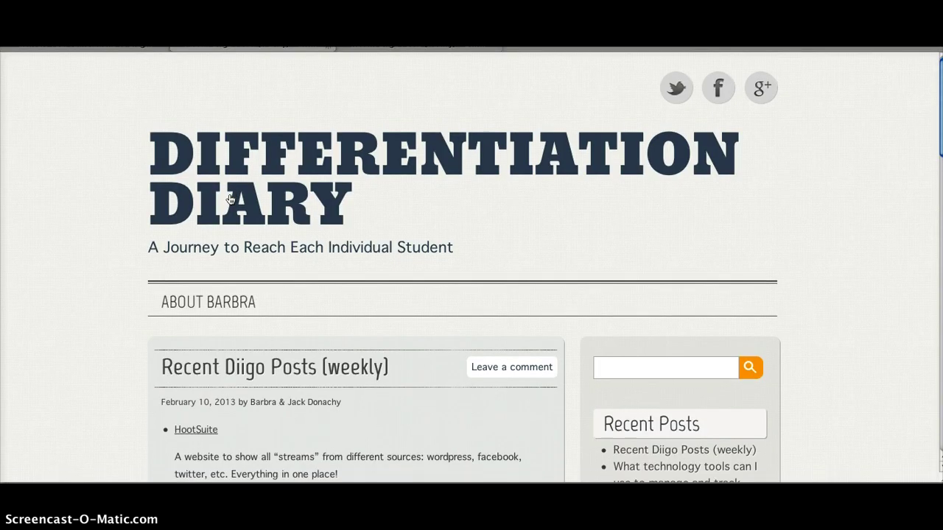
{"action": "scroll", "coordinate": [229, 199], "scroll_direction": "down", "scroll_amount": 5}
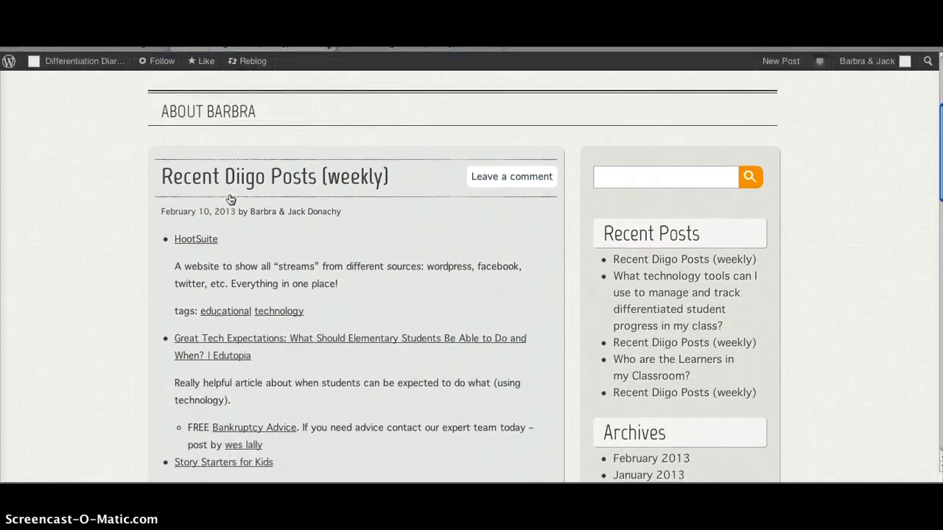
{"action": "scroll", "coordinate": [230, 199], "scroll_direction": "down", "scroll_amount": 1}
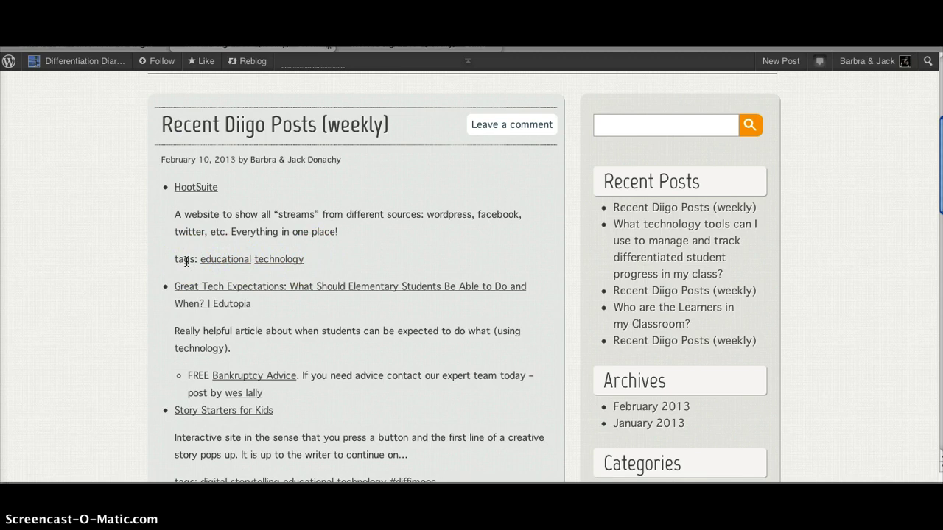
{"action": "scroll", "coordinate": [186, 261], "scroll_direction": "down", "scroll_amount": 3}
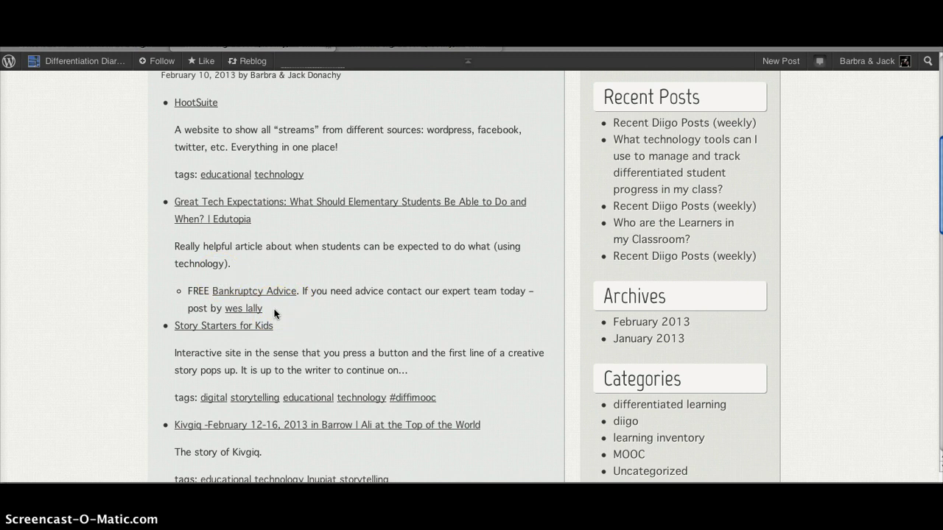
{"action": "scroll", "coordinate": [274, 313], "scroll_direction": "down", "scroll_amount": 4}
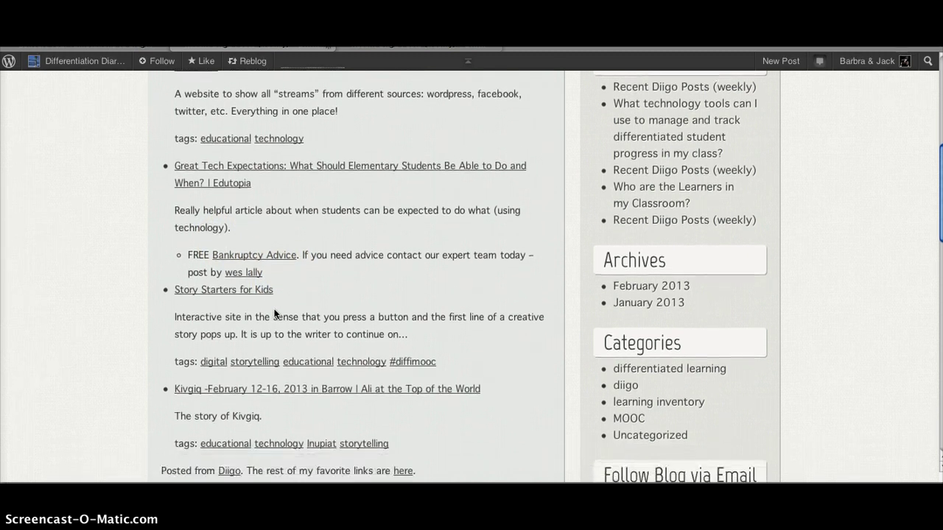
{"action": "scroll", "coordinate": [274, 313], "scroll_direction": "down", "scroll_amount": 1}
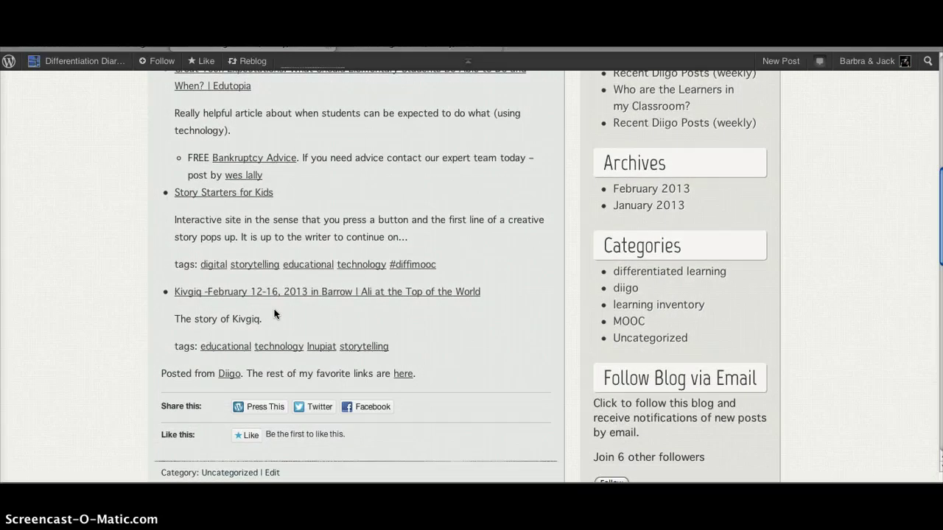
{"action": "scroll", "coordinate": [273, 313], "scroll_direction": "up", "scroll_amount": 1}
{"action": "scroll", "coordinate": [274, 313], "scroll_direction": "up", "scroll_amount": 5}
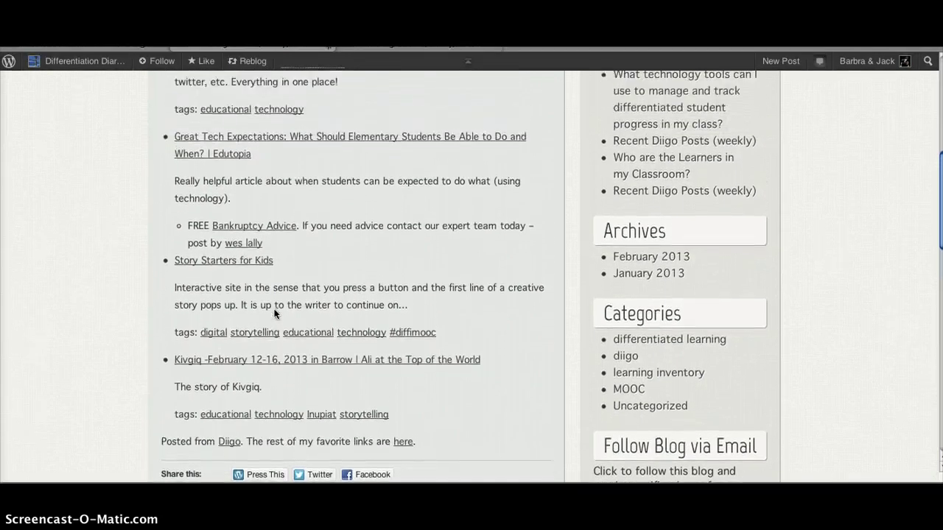
{"action": "scroll", "coordinate": [274, 313], "scroll_direction": "up", "scroll_amount": 3}
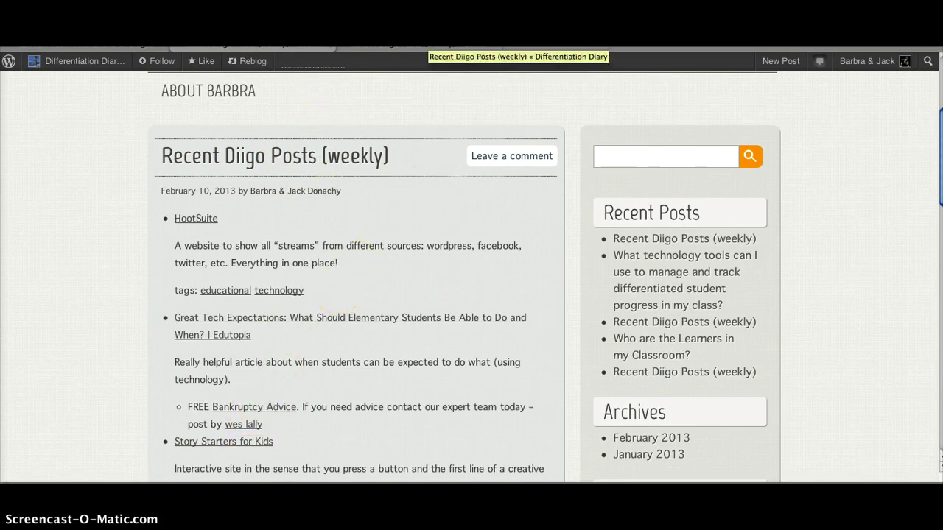
Show the February 3 'Recent Diigo Posts (weekly)' post and scroll through its bookmarked links.
{"action": "left_click", "coordinate": [467, 47]}
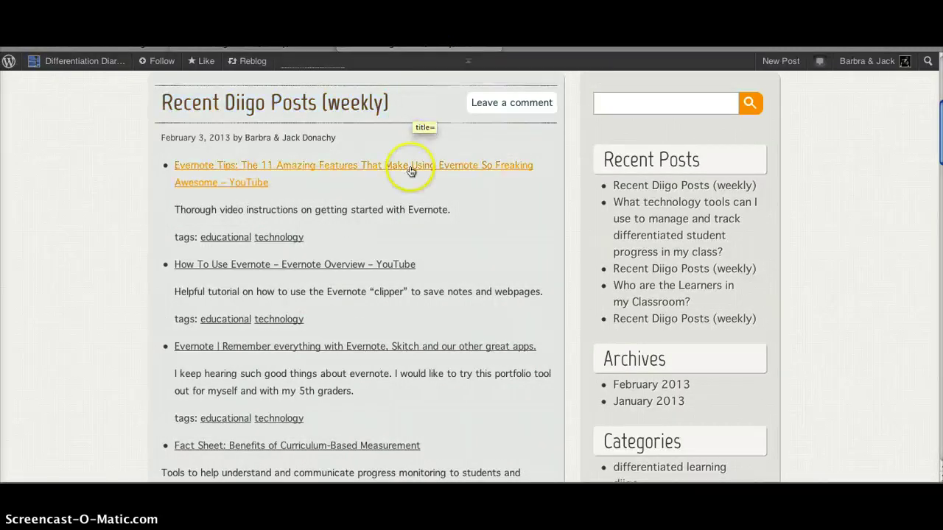
{"action": "scroll", "coordinate": [411, 196], "scroll_direction": "down", "scroll_amount": 1}
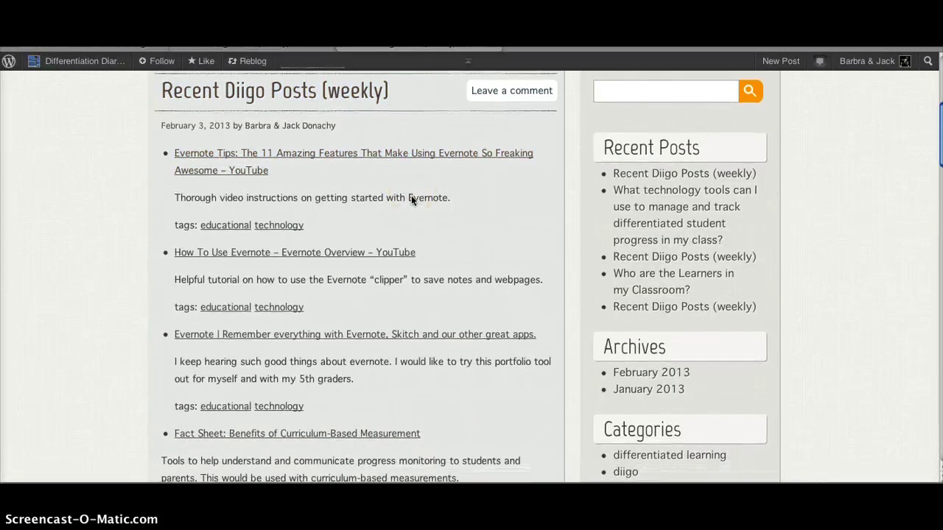
{"action": "scroll", "coordinate": [411, 195], "scroll_direction": "down", "scroll_amount": 2}
{"action": "scroll", "coordinate": [411, 195], "scroll_direction": "down", "scroll_amount": 5}
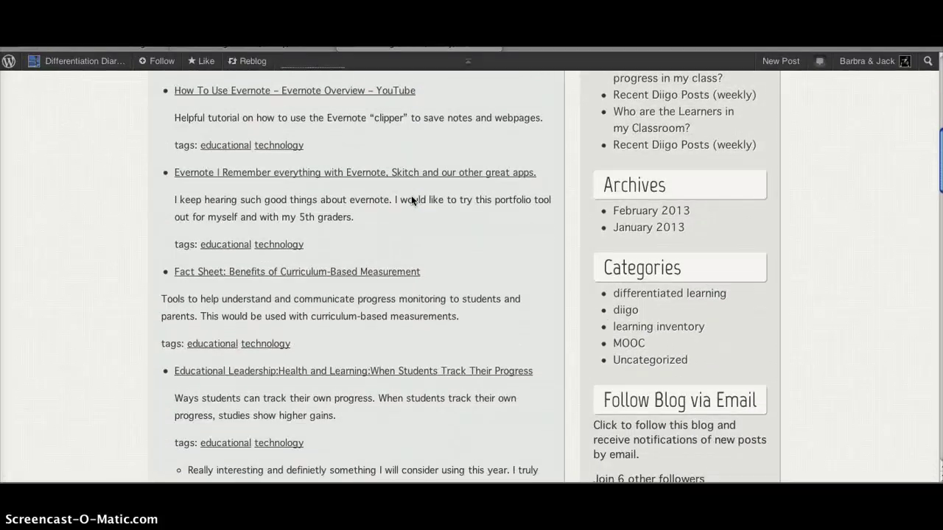
{"action": "scroll", "coordinate": [411, 195], "scroll_direction": "down", "scroll_amount": 3}
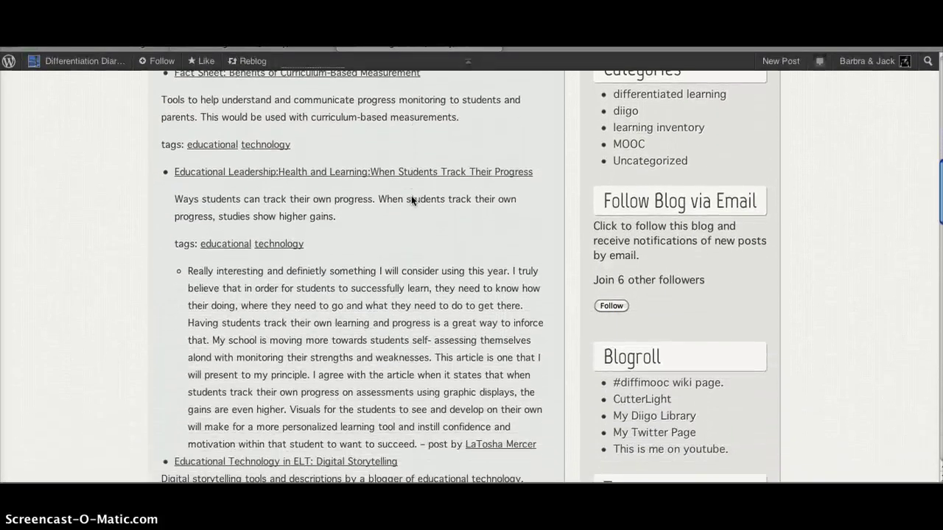
{"action": "scroll", "coordinate": [411, 195], "scroll_direction": "down", "scroll_amount": 3}
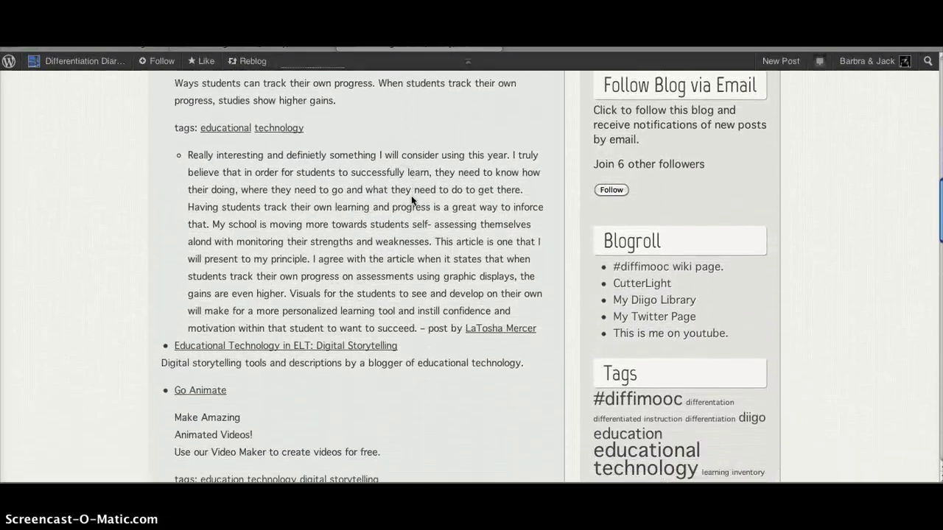
{"action": "scroll", "coordinate": [411, 198], "scroll_direction": "down", "scroll_amount": 4}
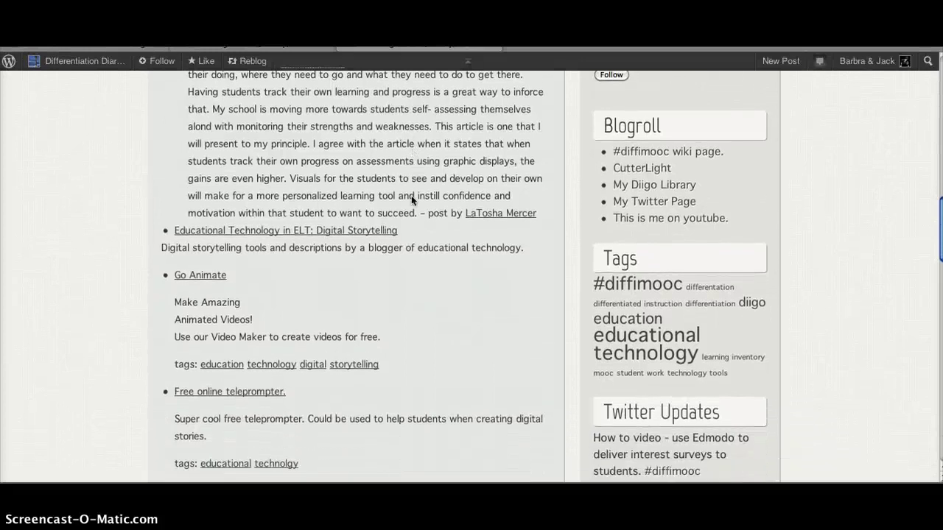
{"action": "scroll", "coordinate": [411, 196], "scroll_direction": "down", "scroll_amount": 5}
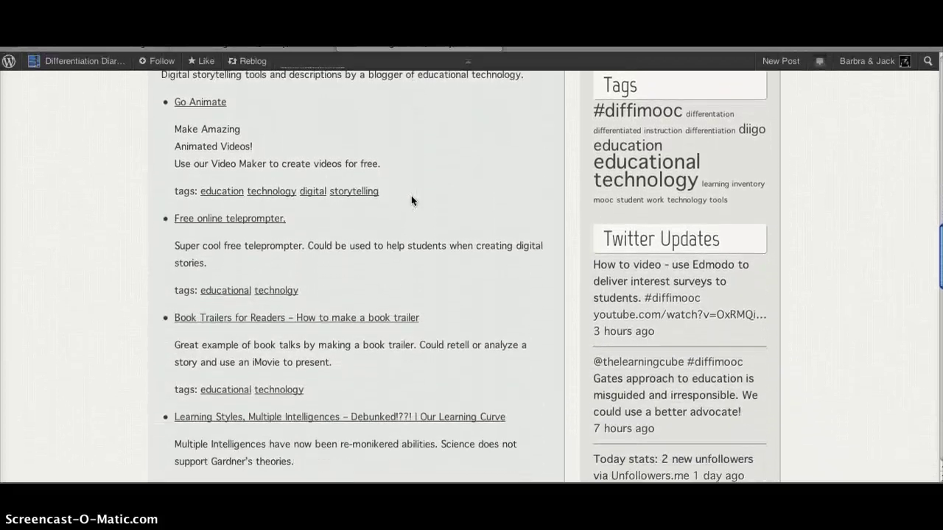
{"action": "scroll", "coordinate": [411, 199], "scroll_direction": "down", "scroll_amount": 5}
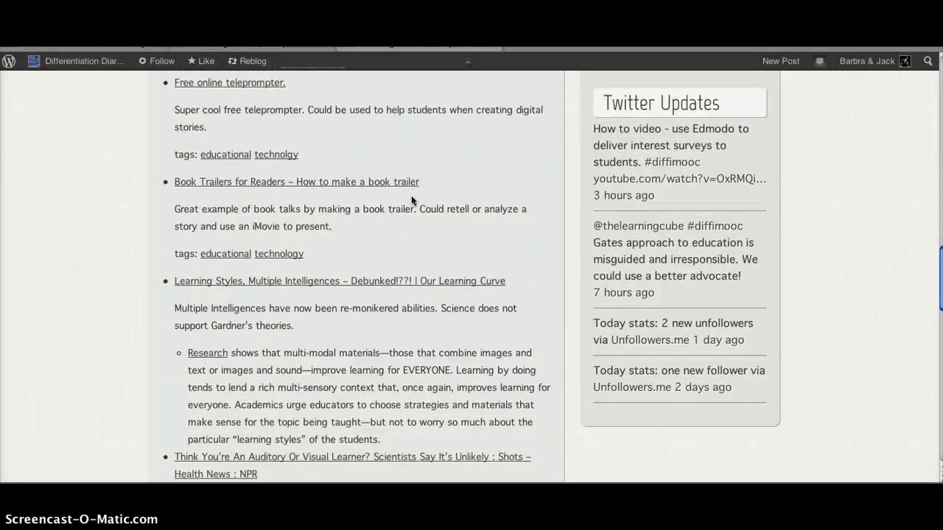
{"action": "scroll", "coordinate": [411, 197], "scroll_direction": "down", "scroll_amount": 6}
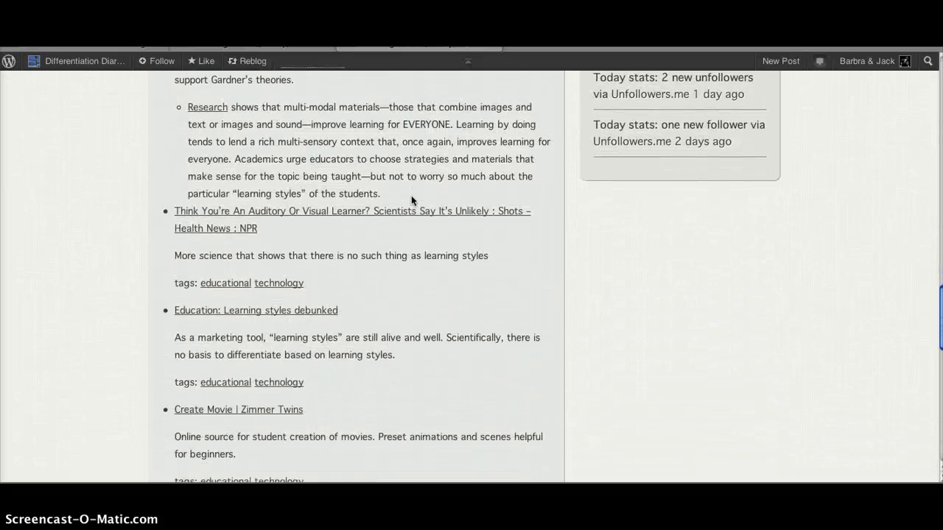
{"action": "scroll", "coordinate": [410, 199], "scroll_direction": "down", "scroll_amount": 5}
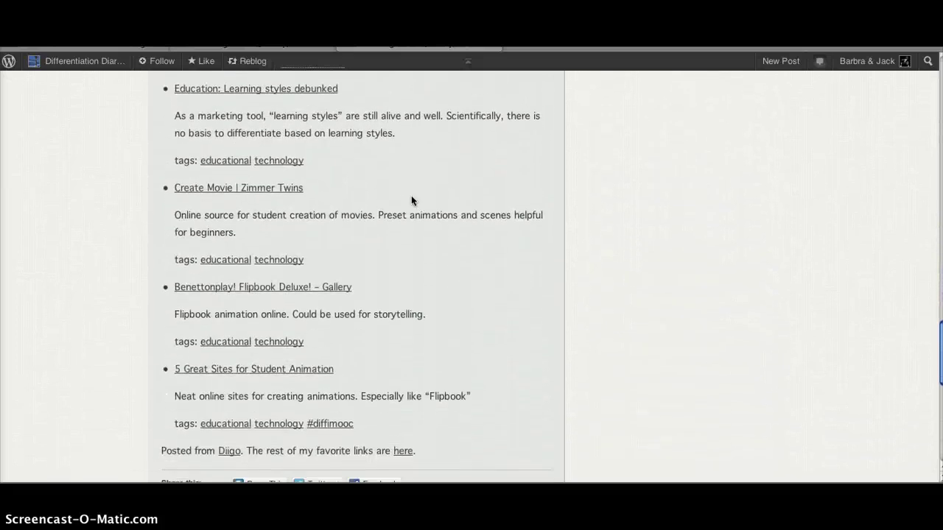
{"action": "scroll", "coordinate": [411, 199], "scroll_direction": "down", "scroll_amount": 3}
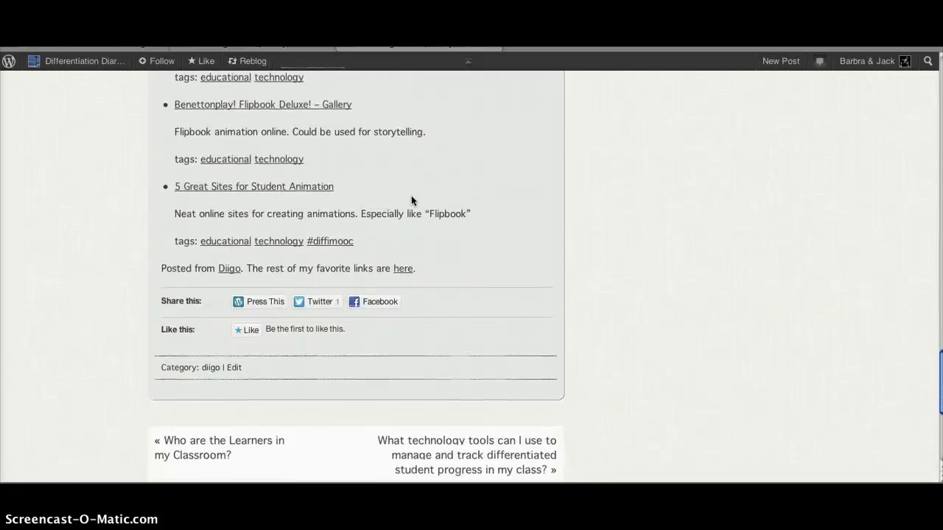
{"action": "scroll", "coordinate": [410, 199], "scroll_direction": "up", "scroll_amount": 12}
{"action": "scroll", "coordinate": [410, 199], "scroll_direction": "up", "scroll_amount": 20}
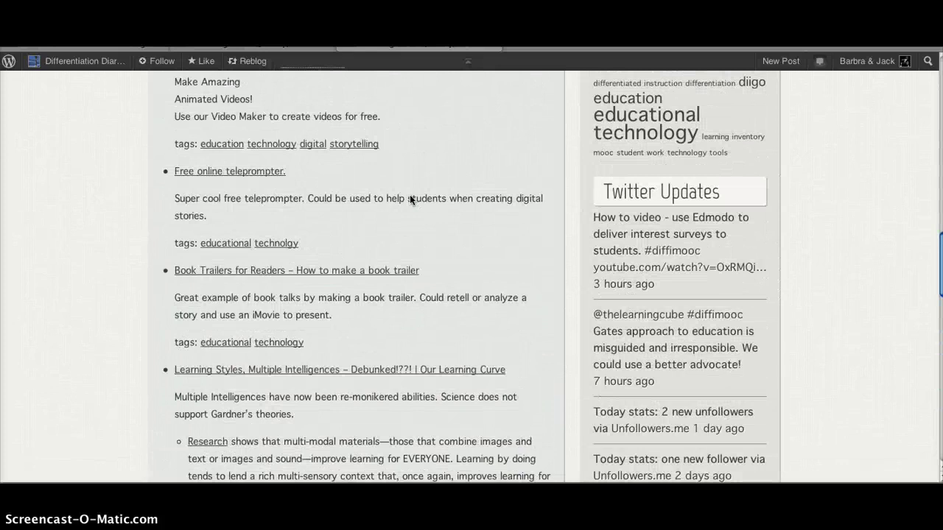
{"action": "scroll", "coordinate": [411, 199], "scroll_direction": "up", "scroll_amount": 15}
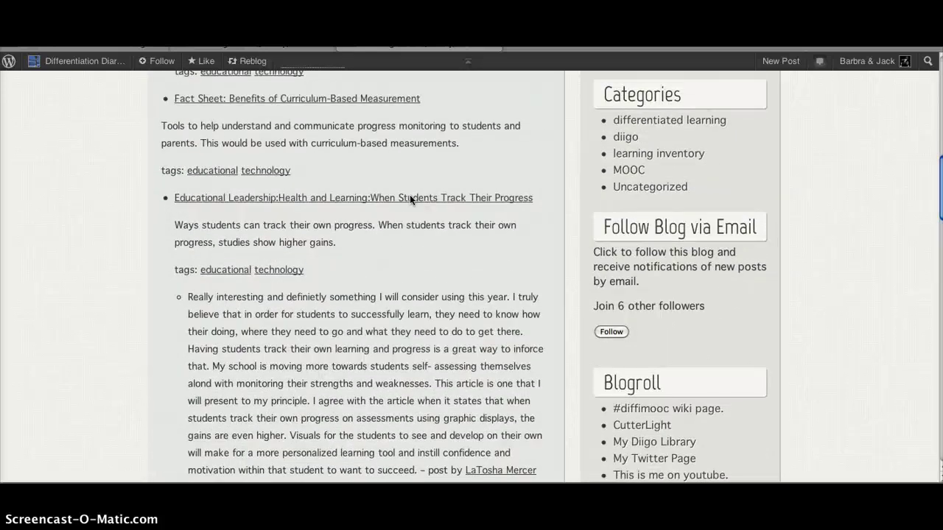
{"action": "scroll", "coordinate": [409, 194], "scroll_direction": "up", "scroll_amount": 8}
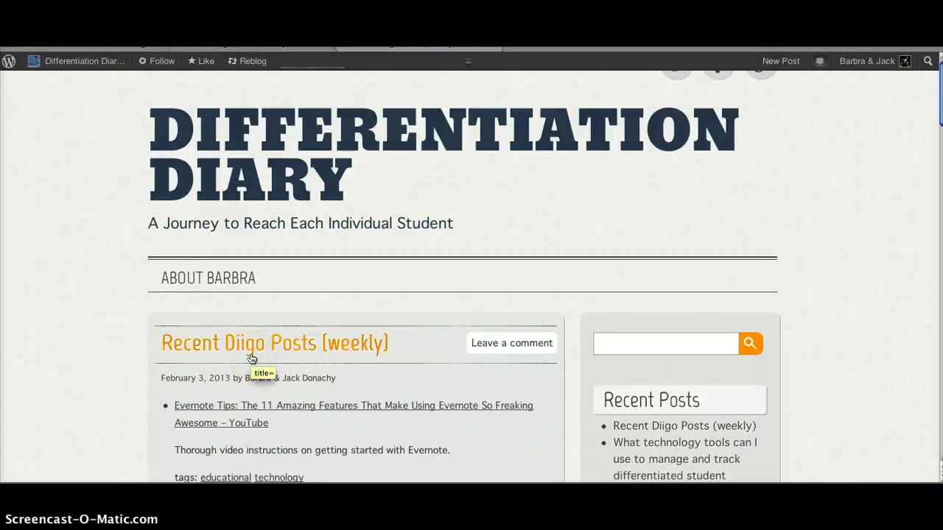
{"action": "scroll", "coordinate": [250, 358], "scroll_direction": "down", "scroll_amount": 1}
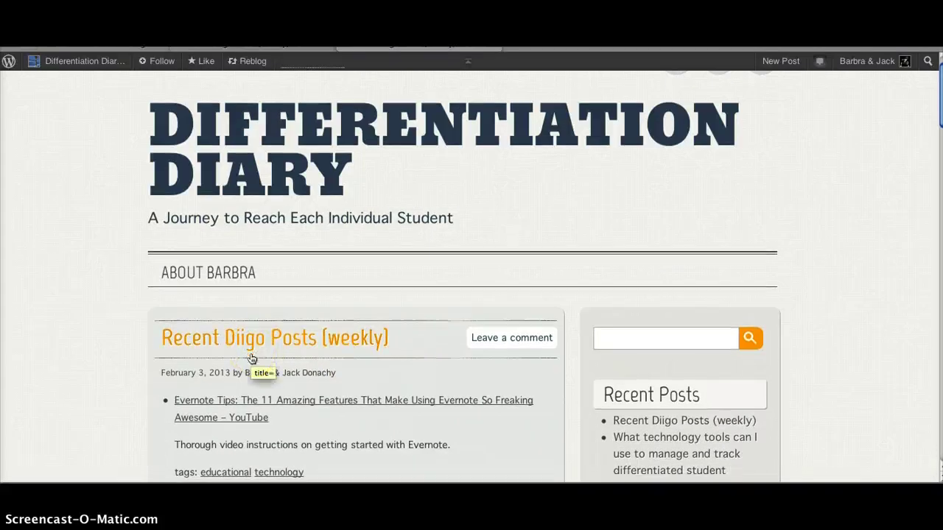
{"action": "scroll", "coordinate": [305, 327], "scroll_direction": "down", "scroll_amount": 5}
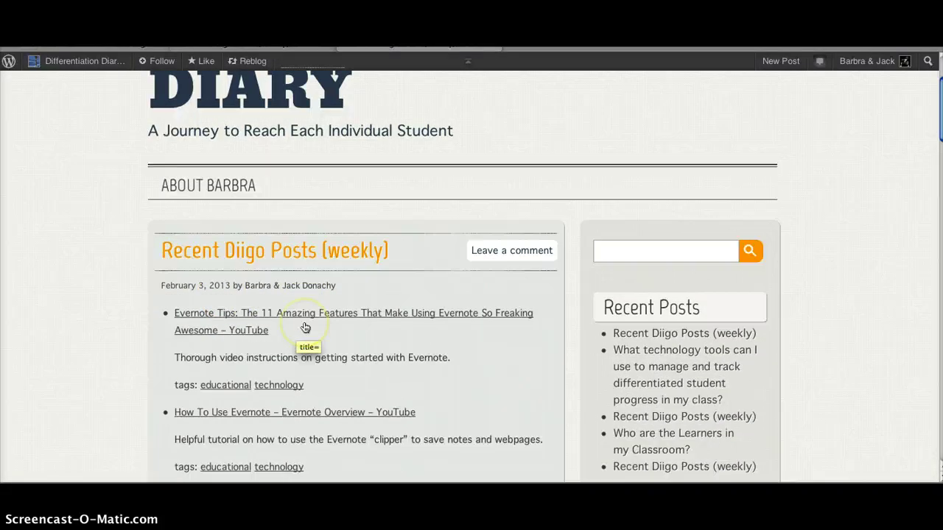